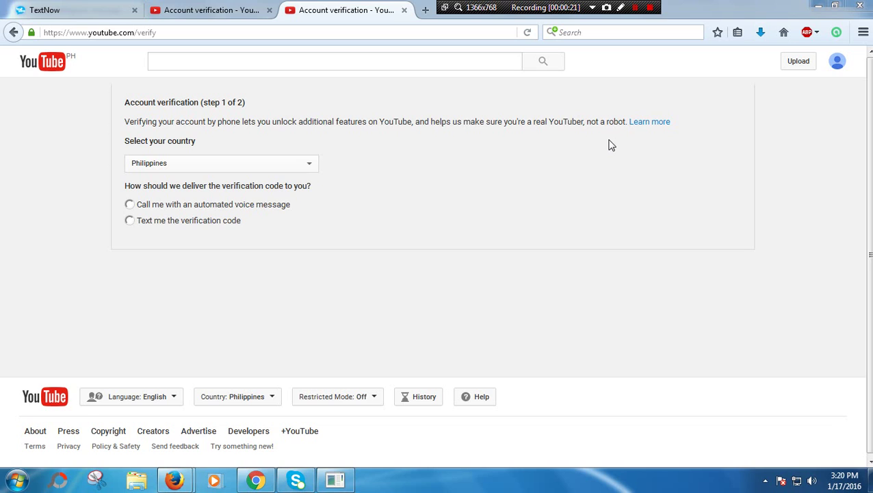
- Set the verification country to United States and choose automated voice call delivery for the code
click(175, 167)
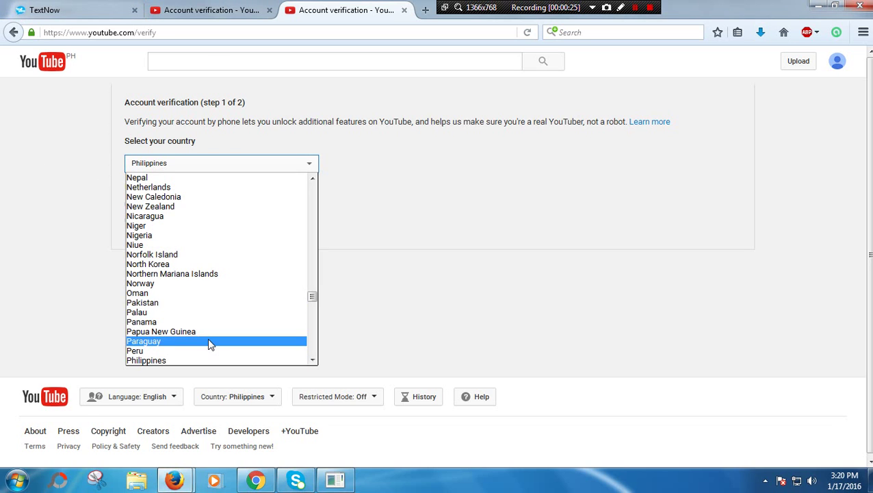
key(u)
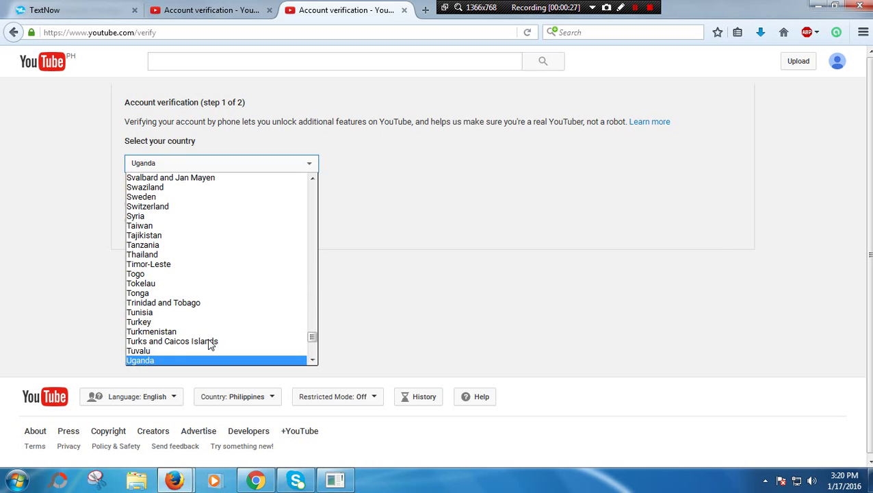
scroll(210, 345, down, 2)
click(188, 340)
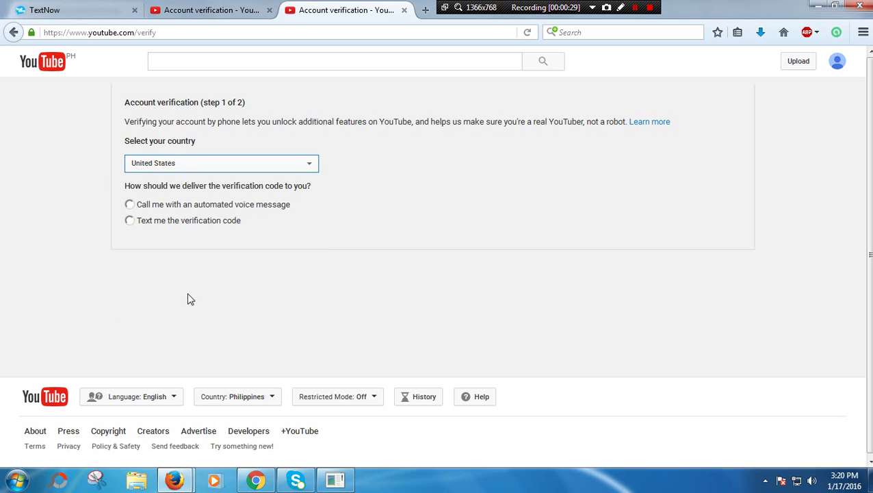
click(131, 205)
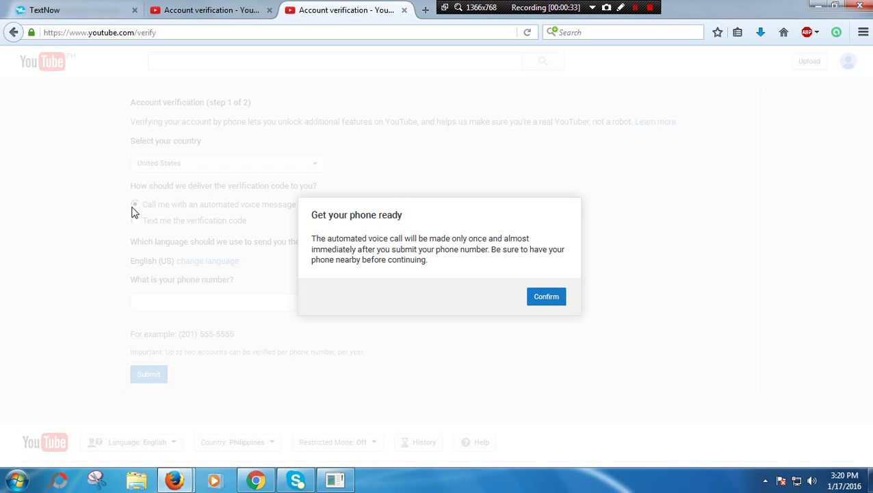
click(543, 306)
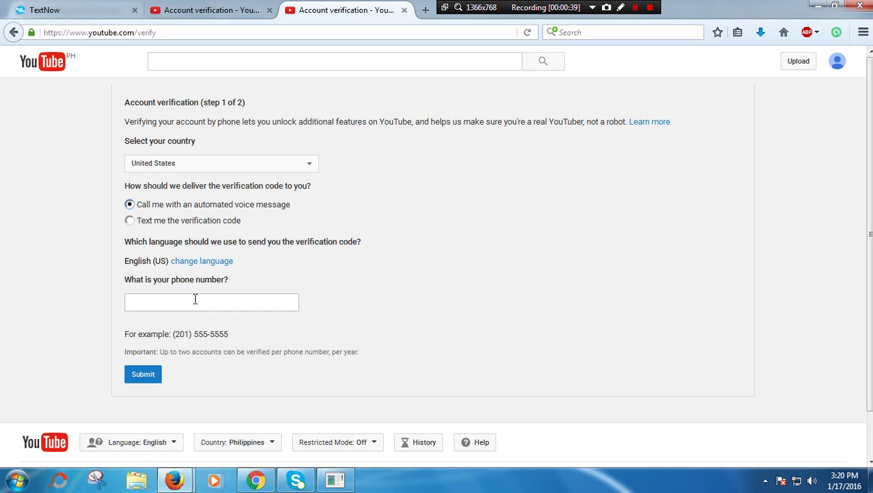
- Log out of the current TextNow account
click(53, 16)
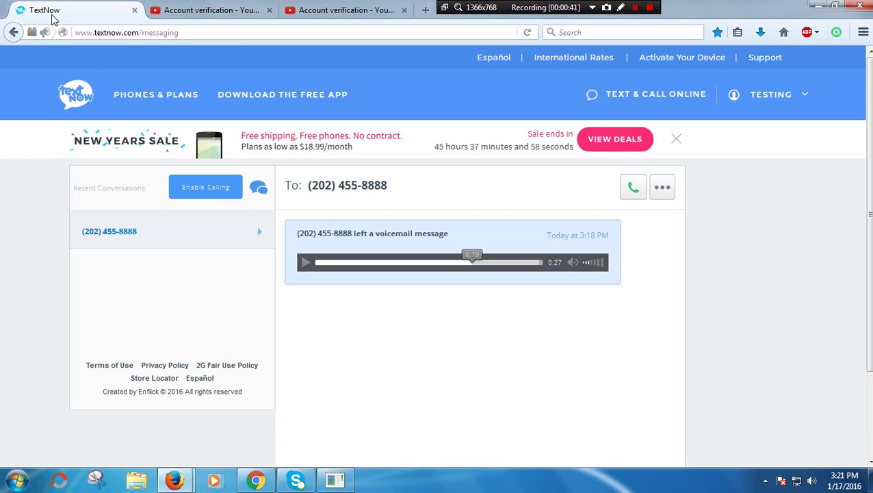
click(804, 100)
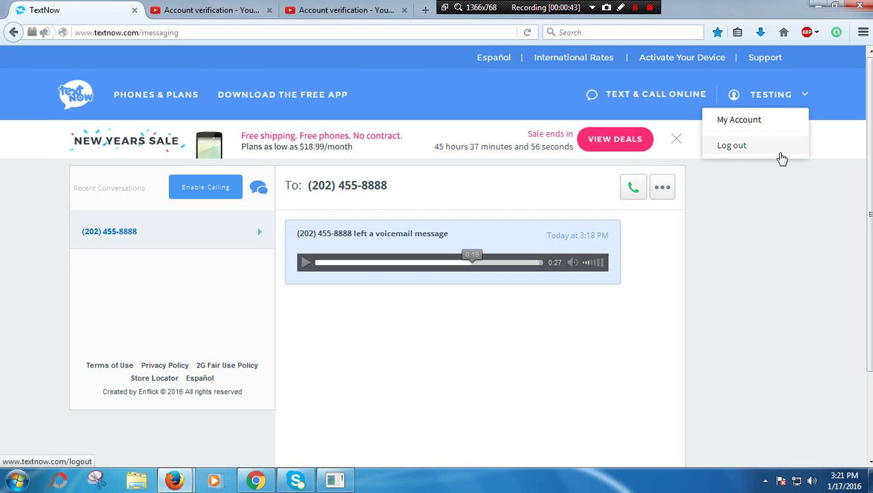
click(781, 158)
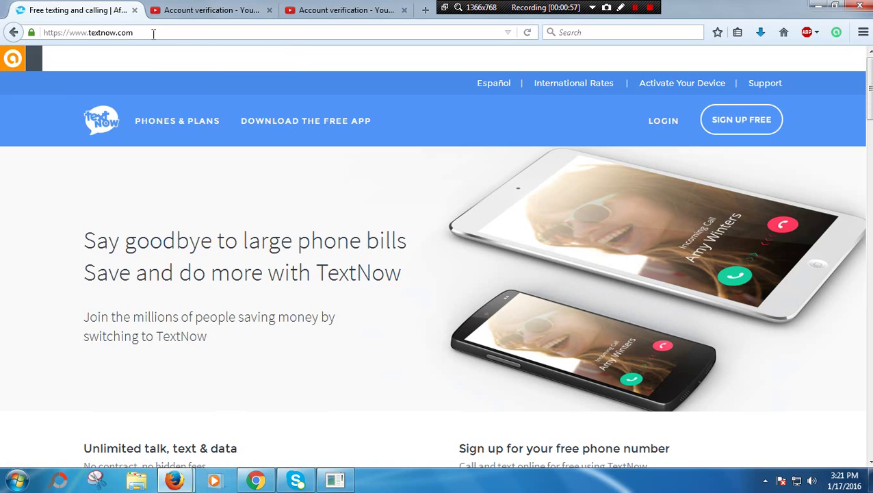
- Open TextNow's Sign Up Free page with its email registration form
click(755, 124)
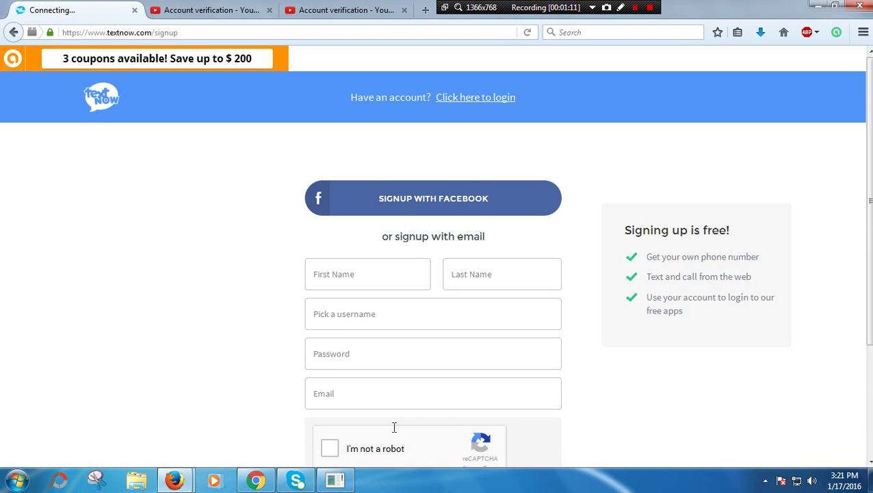
scroll(292, 239, down, 4)
click(426, 352)
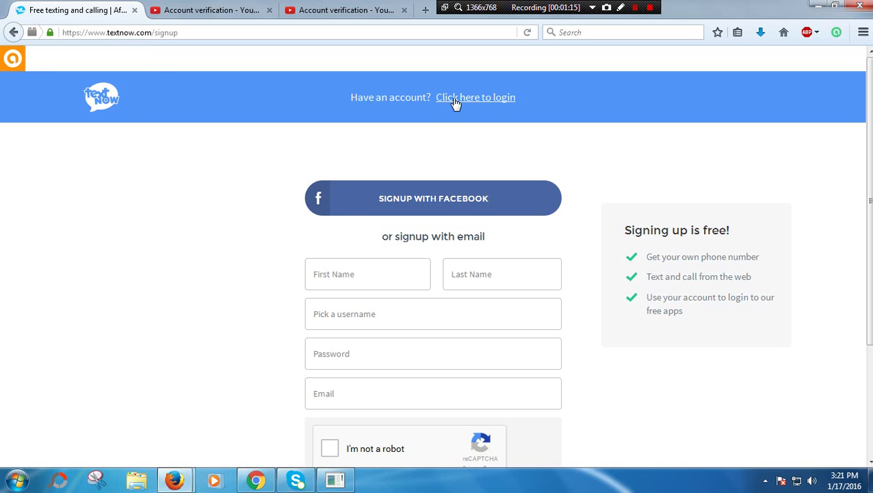
- Log in to TextNow with the saved username and the account password, declining to save the login
click(485, 105)
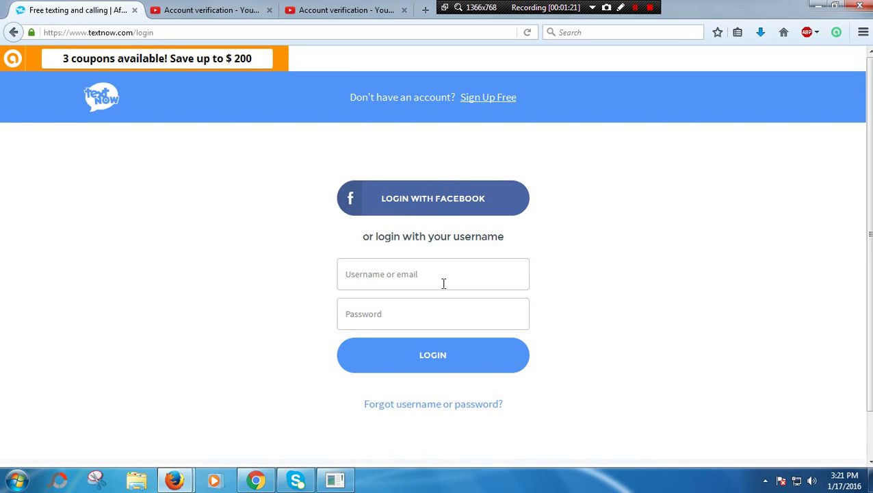
click(427, 277)
text(yout)
key(Down)
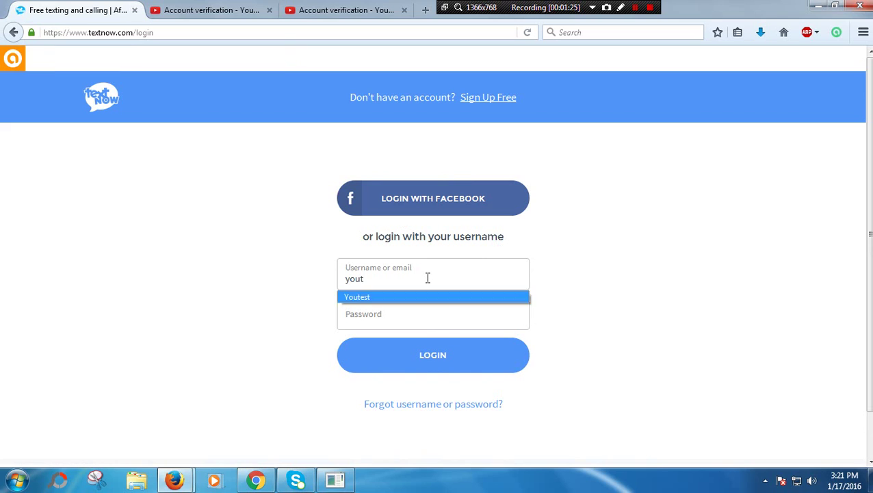
key(Tab)
text(************)
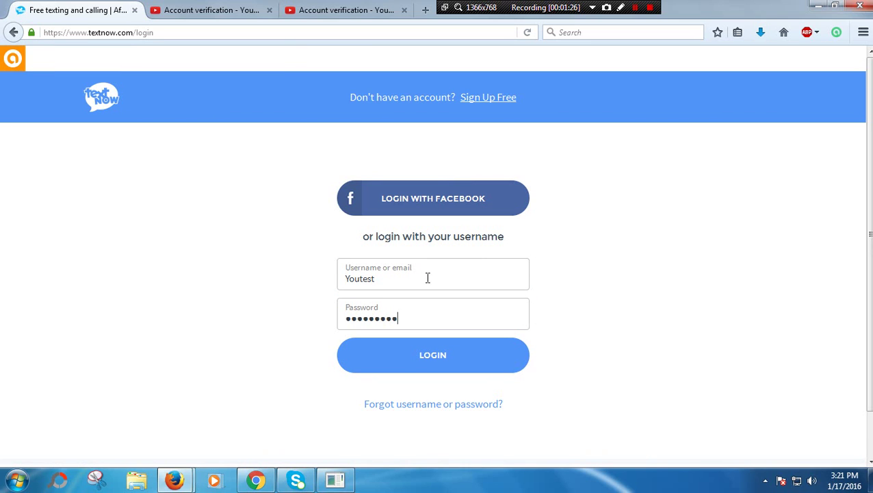
key(Return)
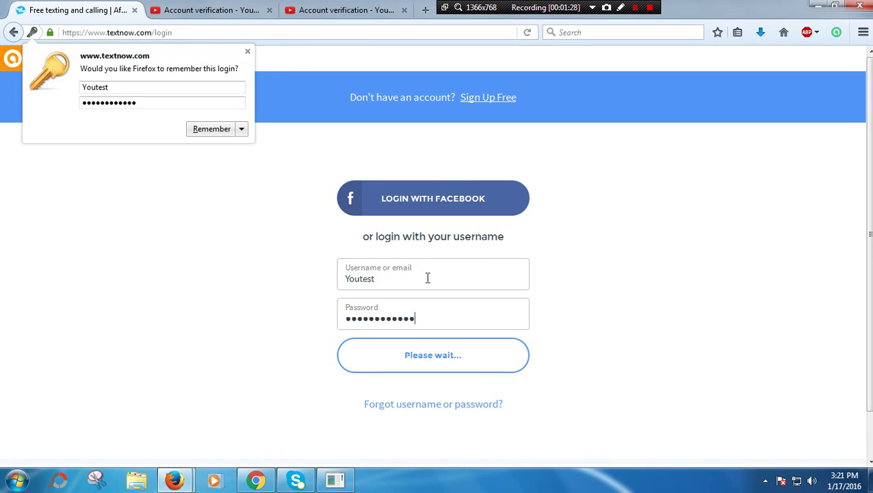
click(245, 56)
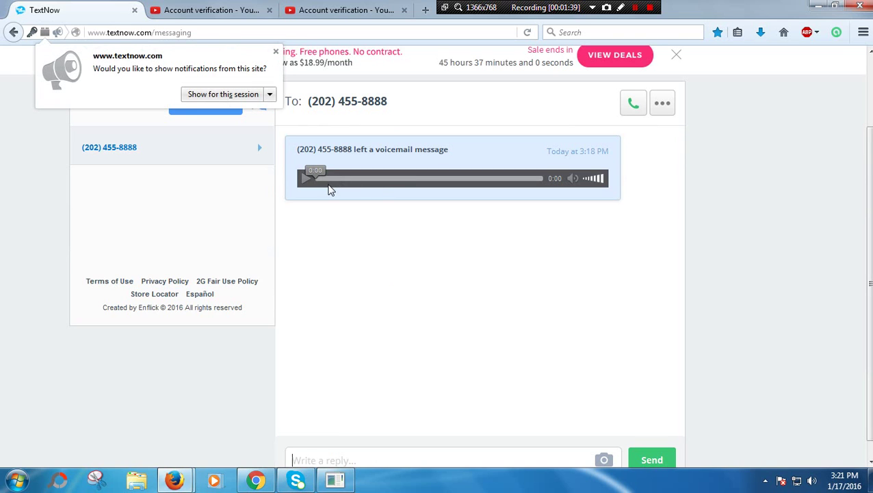
click(301, 10)
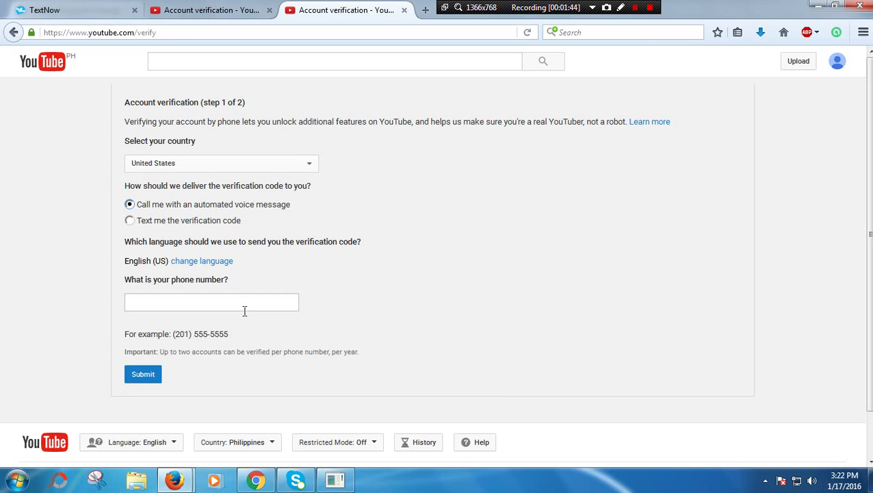
click(77, 7)
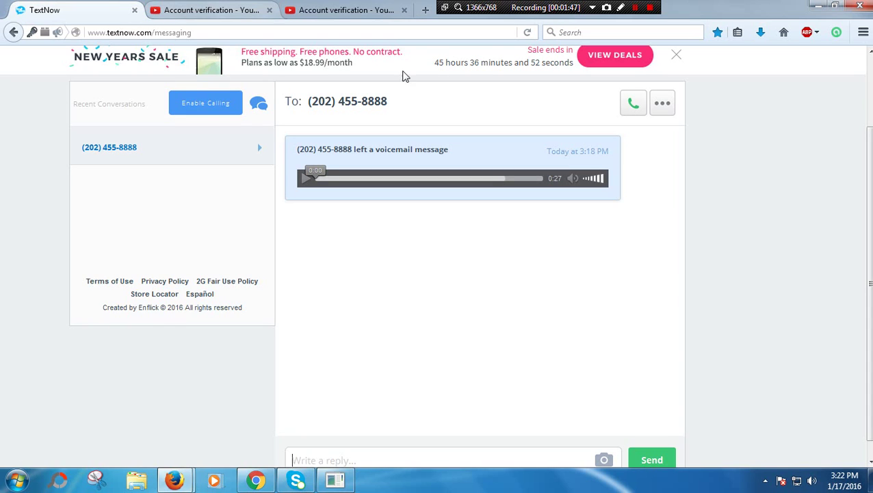
scroll(711, 248, up, 3)
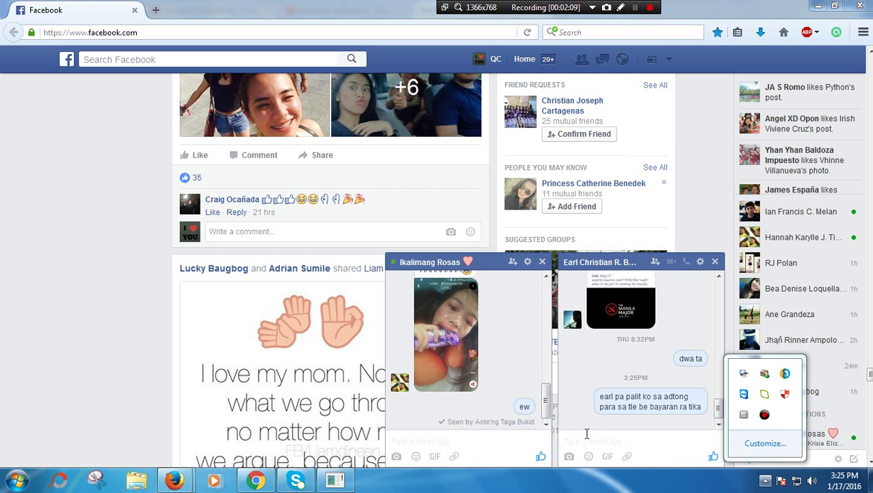
- Leave Facebook and switch to the Firefox window holding YouTube's verification form
click(570, 409)
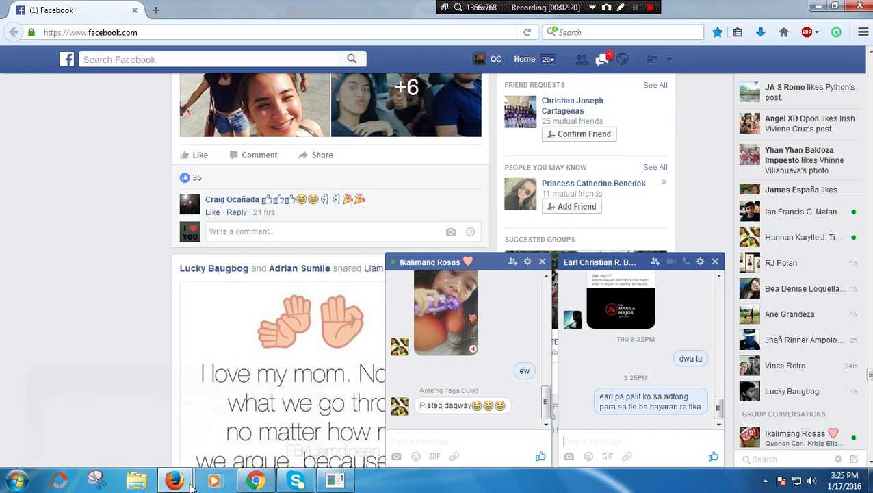
mouse_move(192, 484)
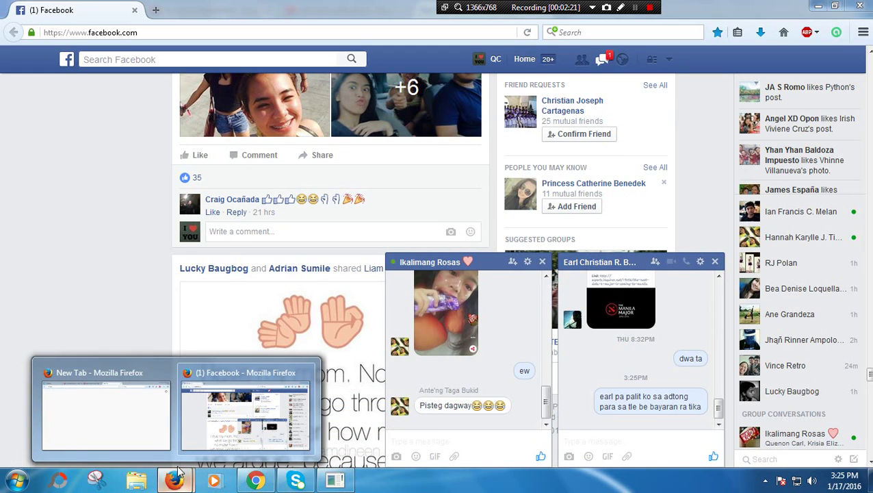
click(154, 442)
- Look up the account's phone number on TextNow's My Account page, then return to messaging
click(360, 8)
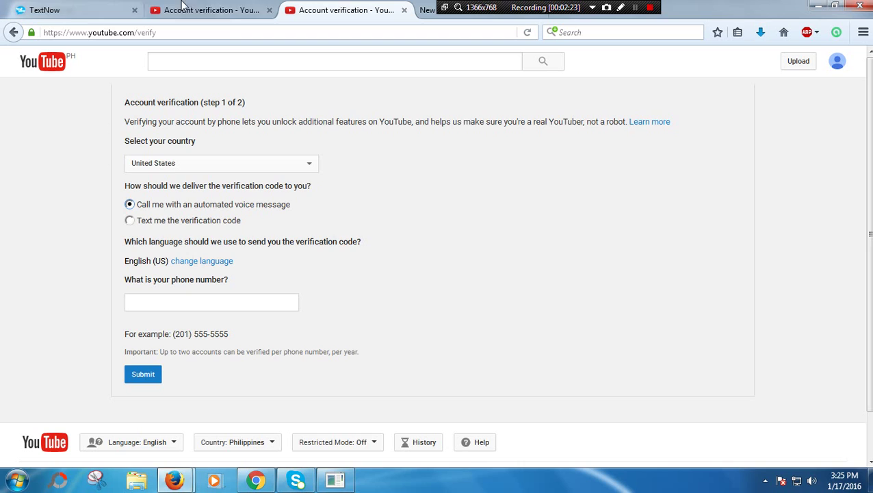
click(209, 9)
click(61, 9)
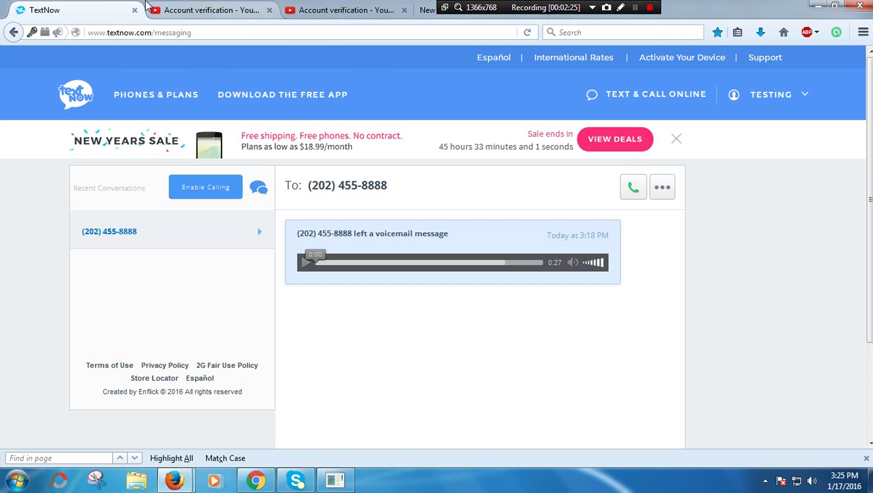
click(765, 99)
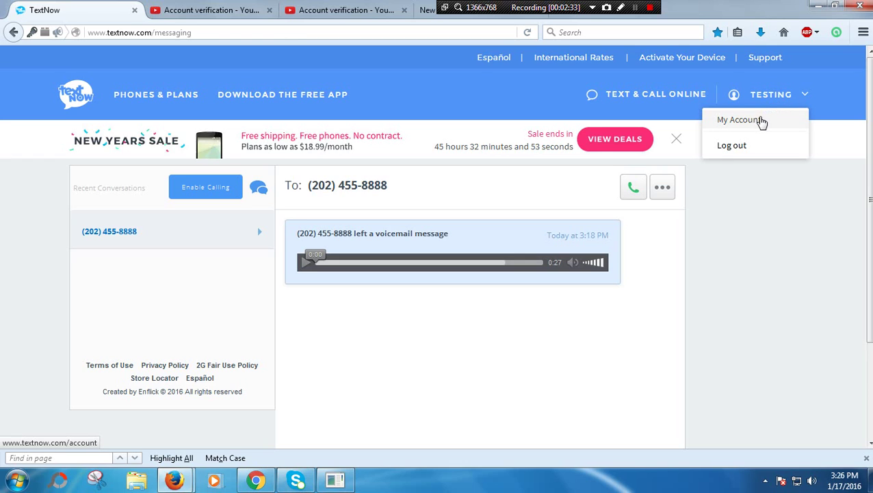
click(761, 121)
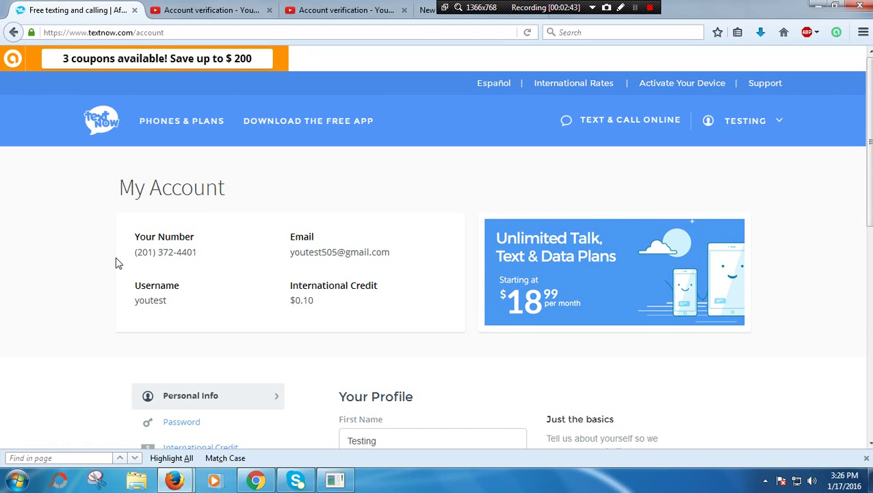
click(580, 126)
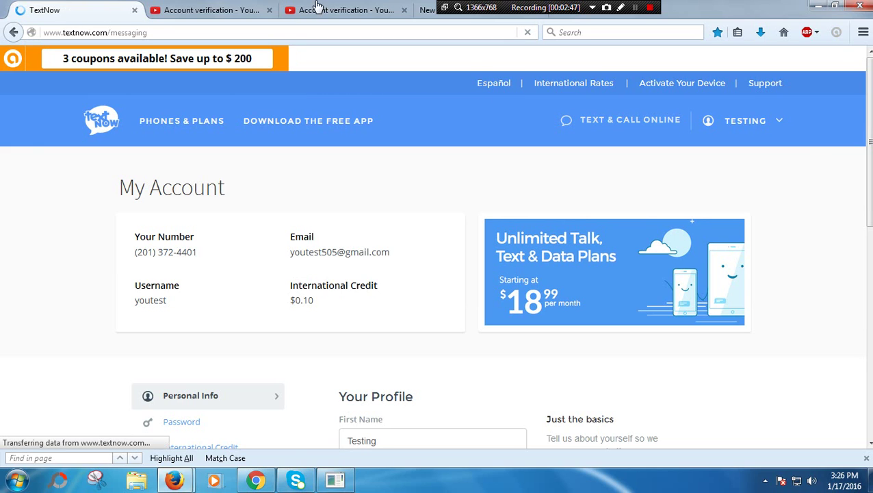
- Paste the TextNow number into the step-1 form, close that duplicate tab, and return to step 2
click(348, 9)
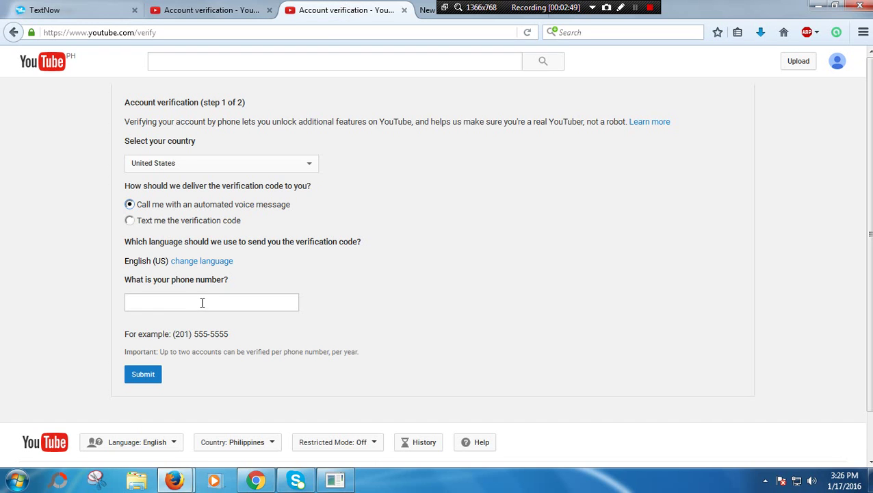
click(163, 301)
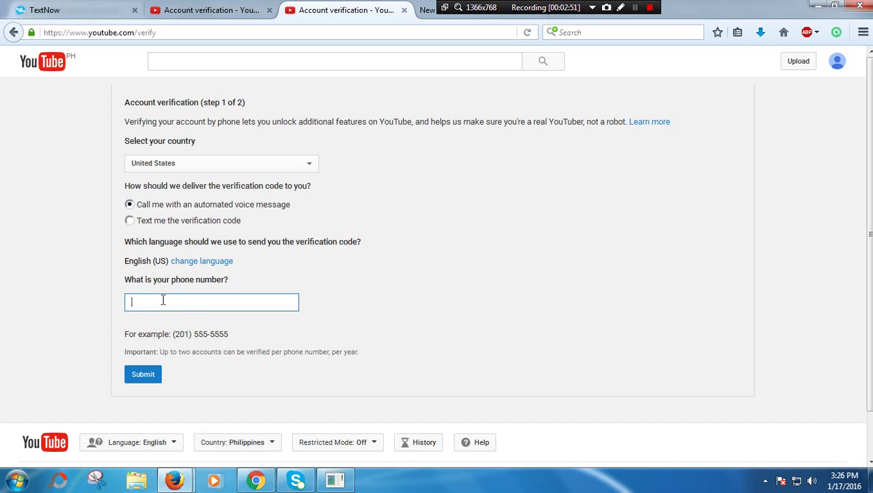
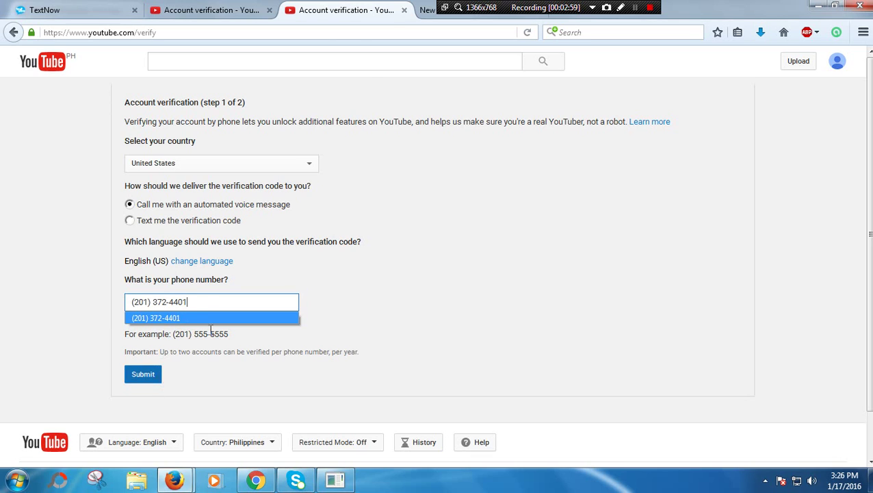
click(404, 10)
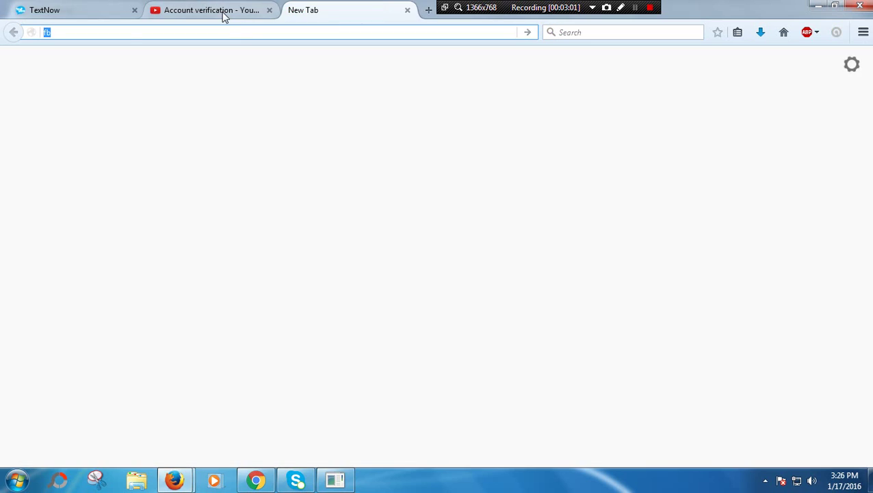
click(224, 12)
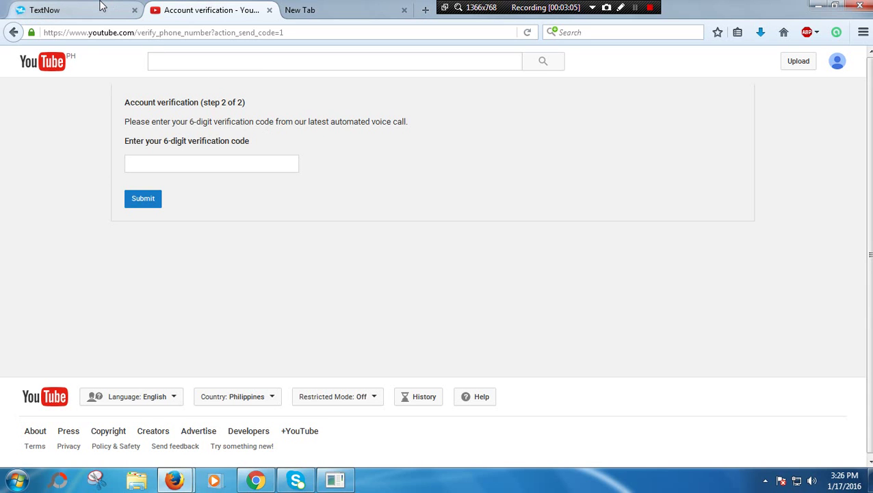
- Play the TextNow voicemail to 0:17 to hear the code, then focus YouTube's code field
click(101, 7)
scroll(407, 209, up, 3)
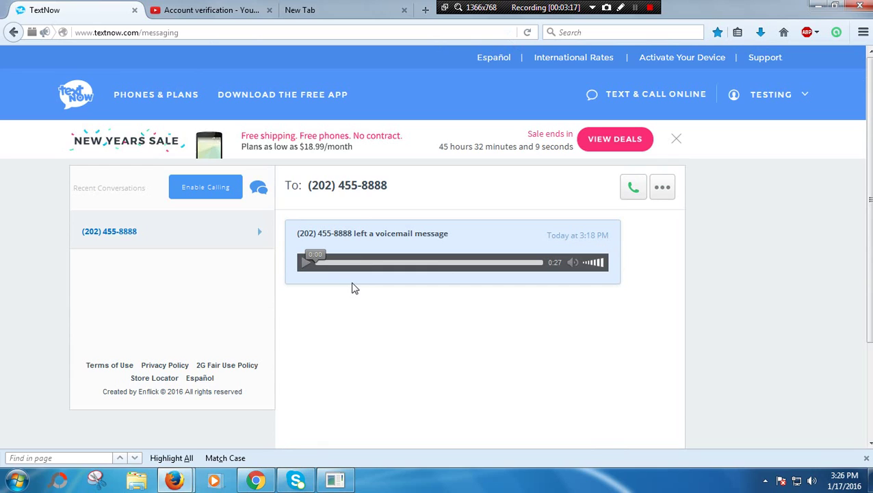
click(308, 266)
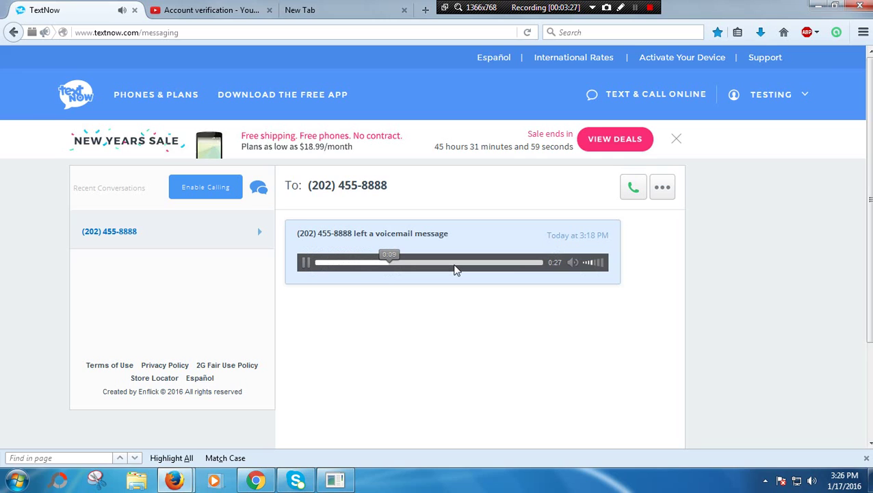
click(455, 265)
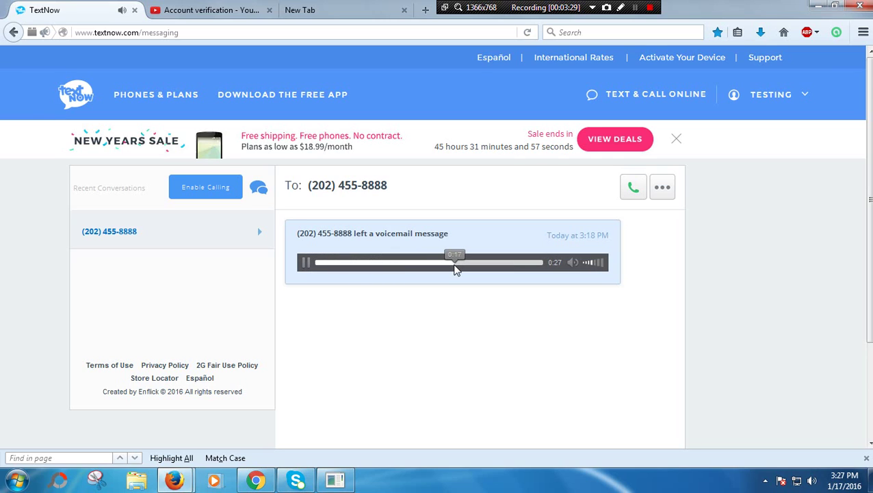
click(306, 262)
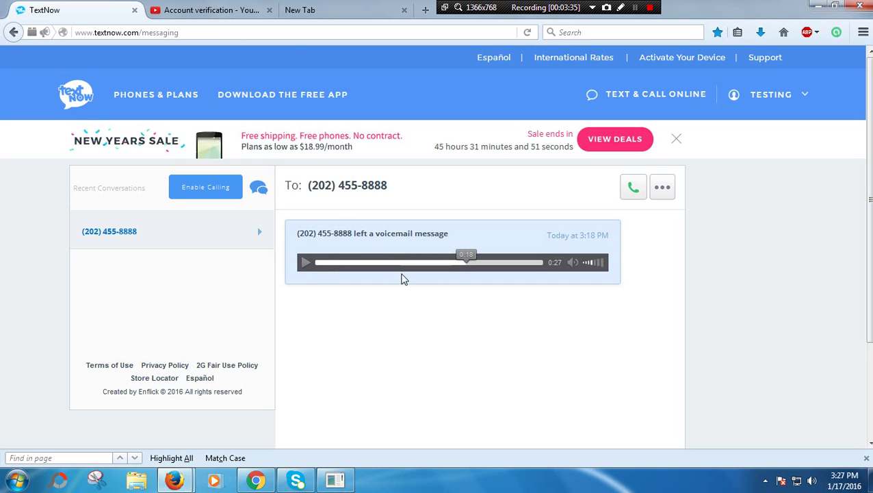
click(239, 10)
click(195, 162)
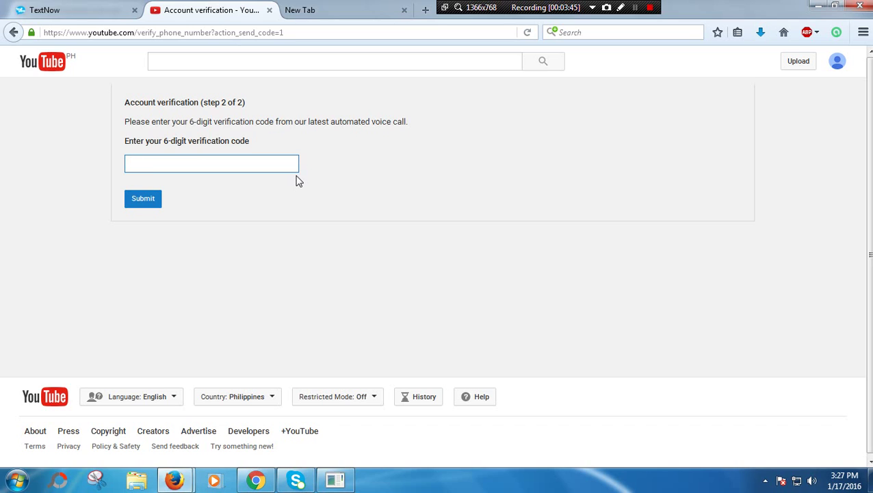
- Enter the six-digit verification code from the voicemail, submit it, and continue to Features
click(141, 200)
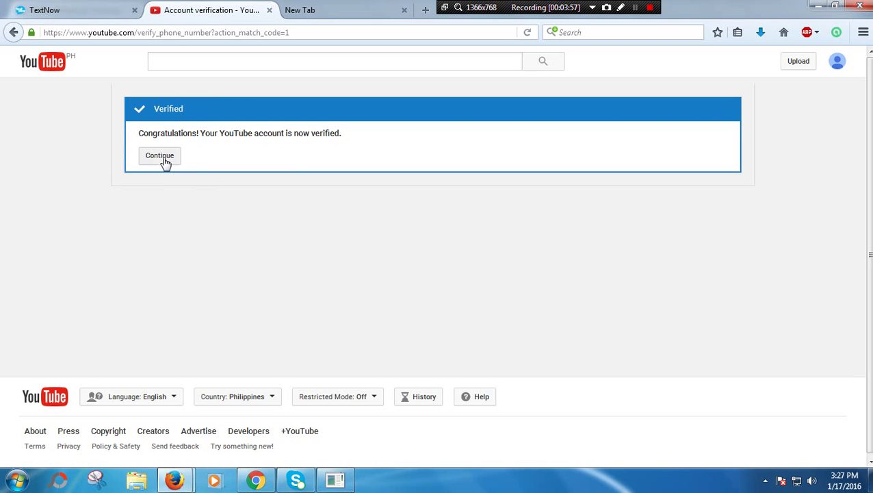
click(163, 161)
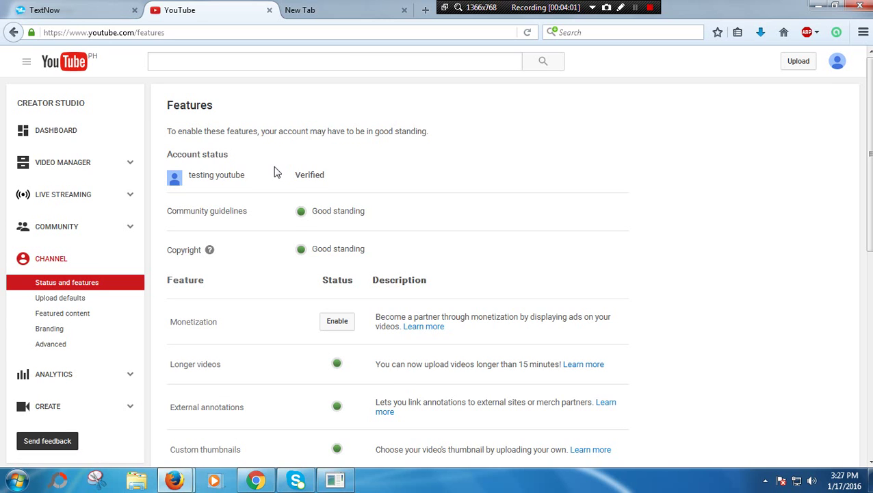
scroll(276, 171, down, 5)
scroll(276, 171, down, 3)
scroll(277, 171, up, 2)
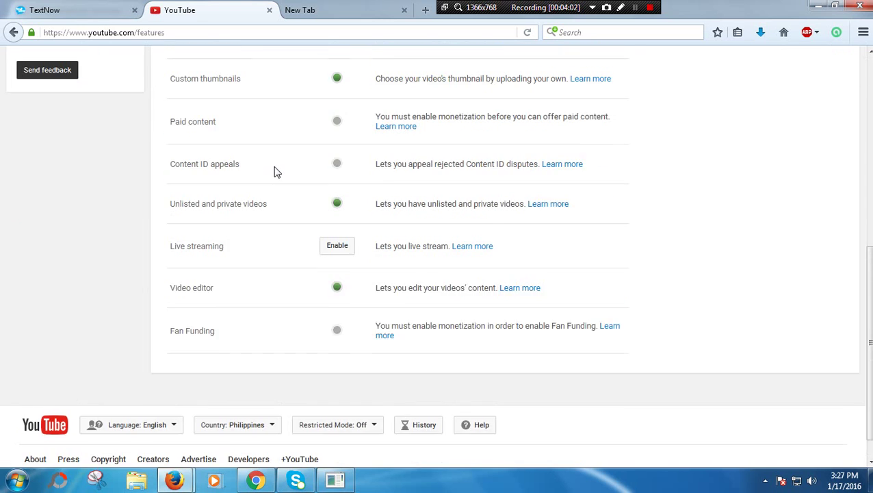
scroll(276, 171, up, 7)
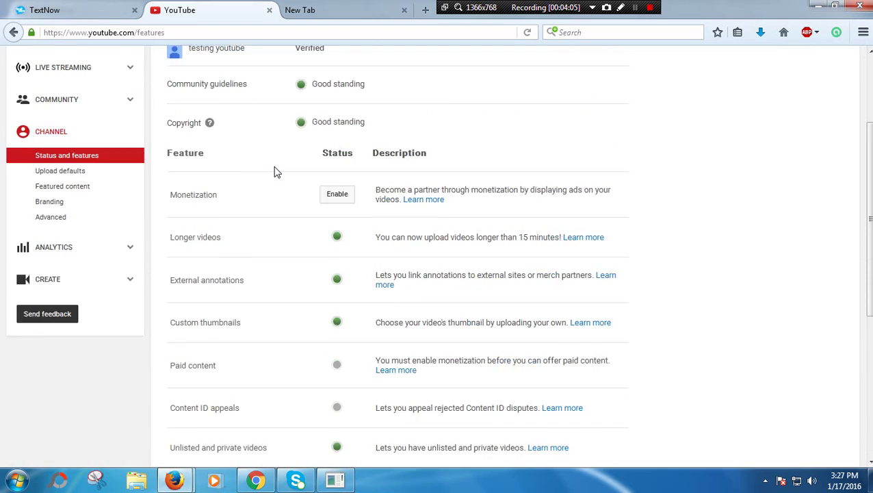